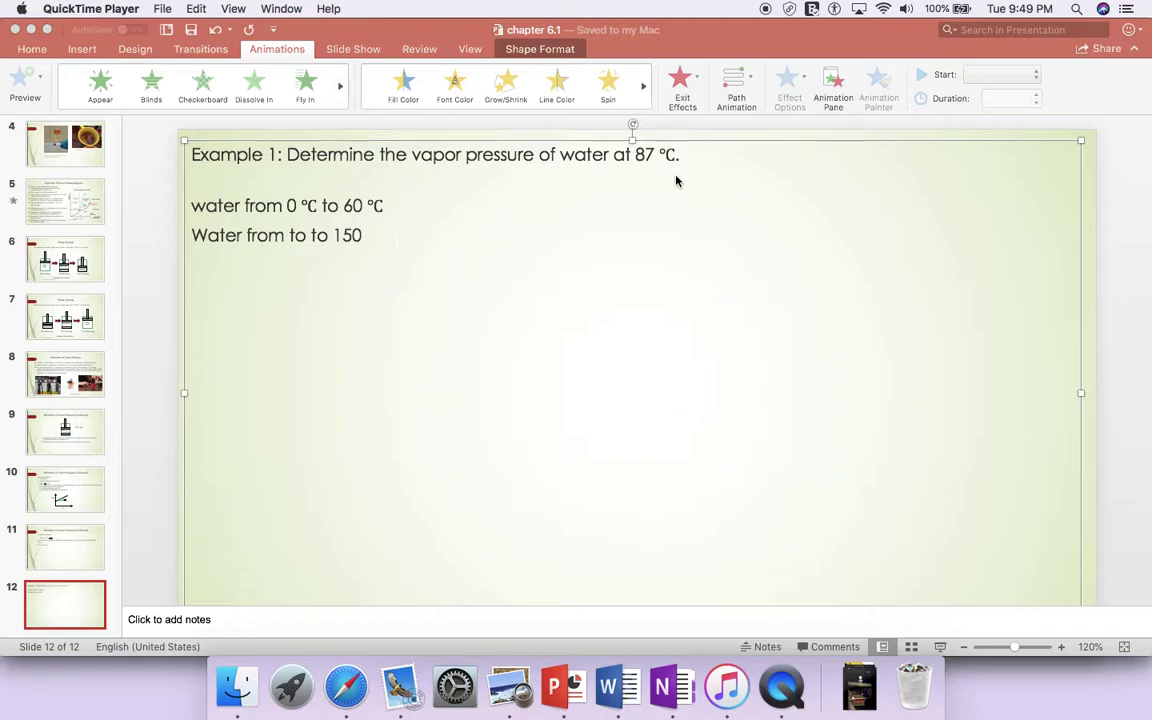
- After the 150 line, type A= 7.96681, B=1668.21, C=228.000, correcting the mistyped plus sign to '='
{"action": "left_click", "coordinate": [376, 241]}
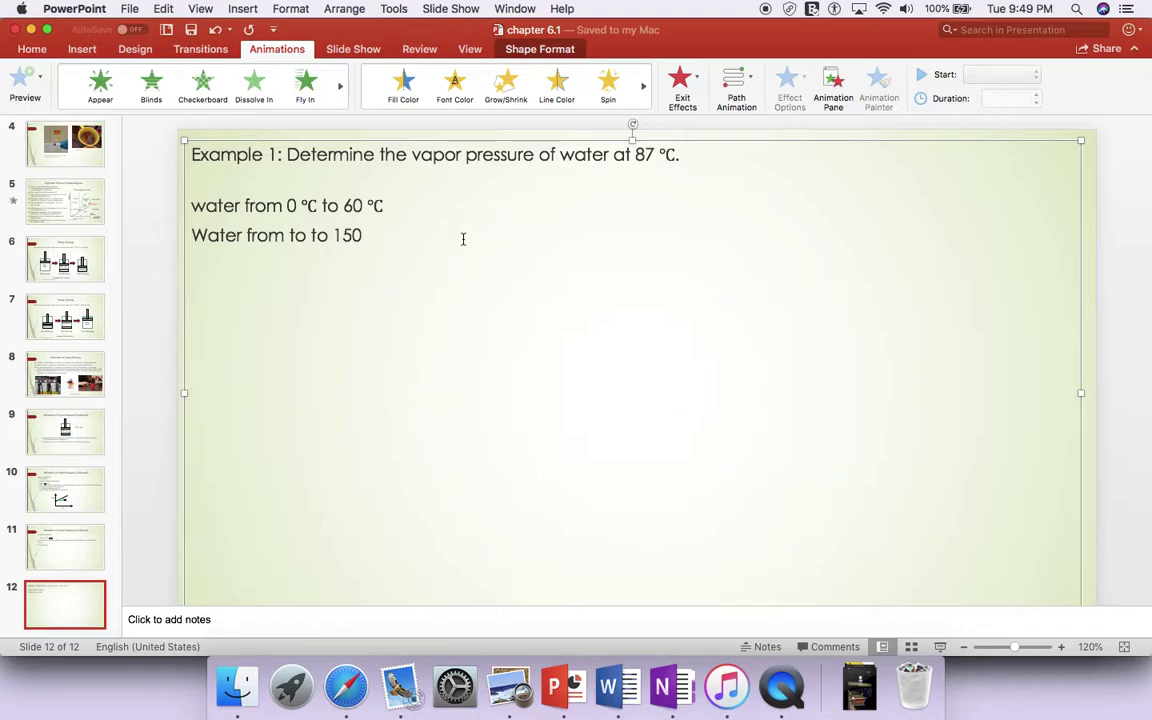
{"action": "type", "text": "A+"}
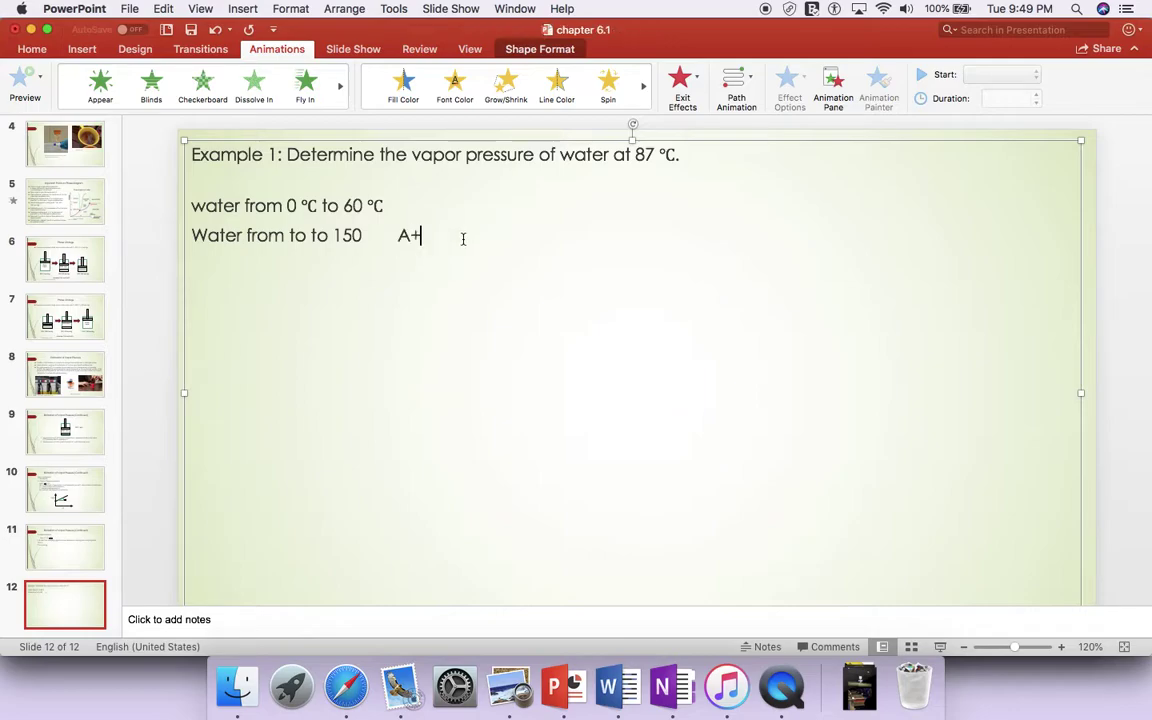
{"action": "type", "text": " 7.96681"}
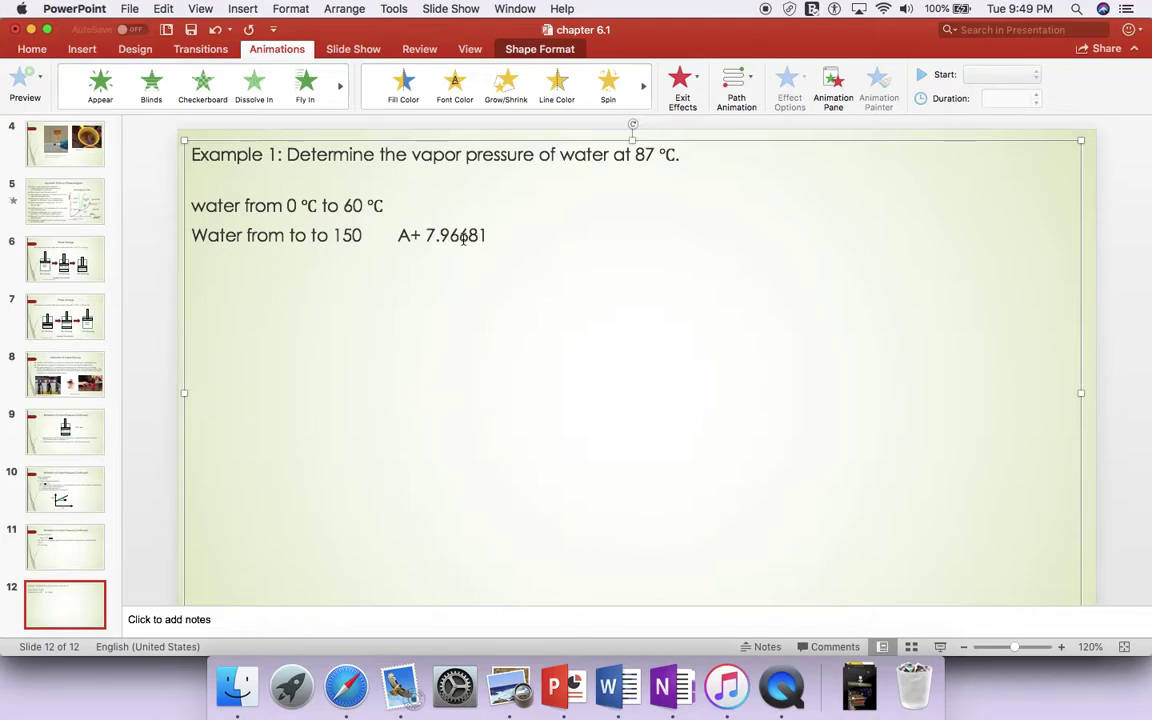
{"action": "left_click", "coordinate": [420, 235]}
{"action": "key", "text": "BackSpace"}
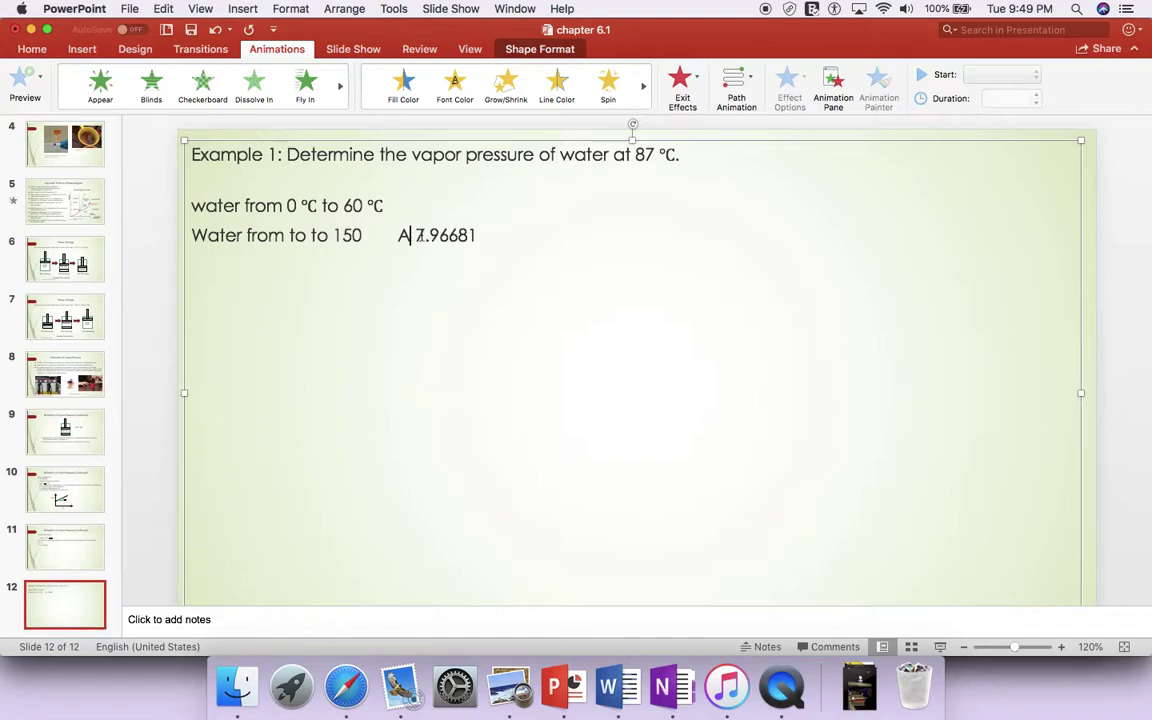
{"action": "type", "text": "="}
{"action": "left_click", "coordinate": [558, 237]}
{"action": "type", "text": "B"}
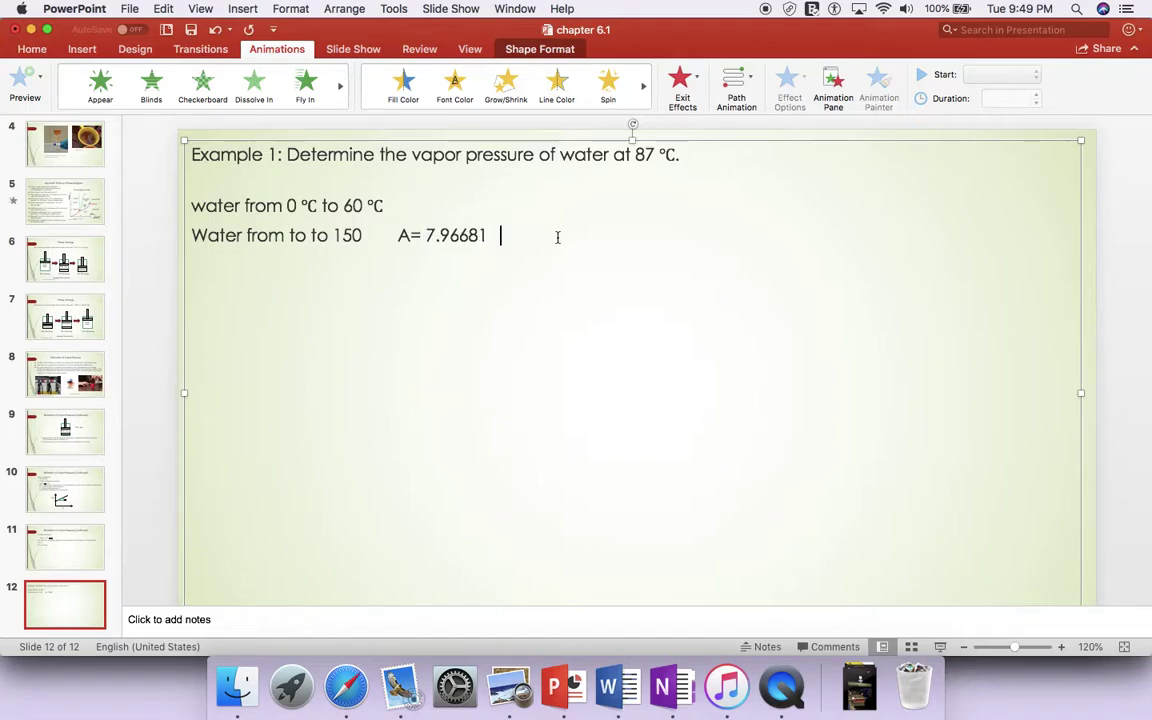
{"action": "type", "text": "=1668.21   C"}
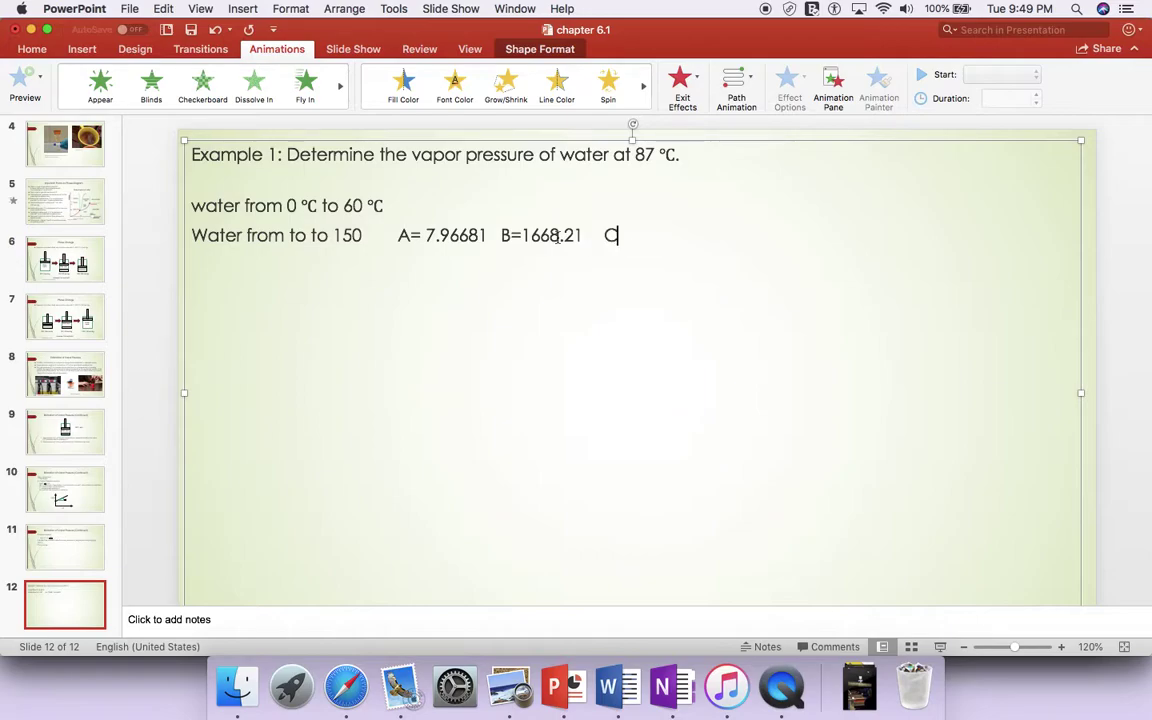
{"action": "type", "text": "=228.000"}
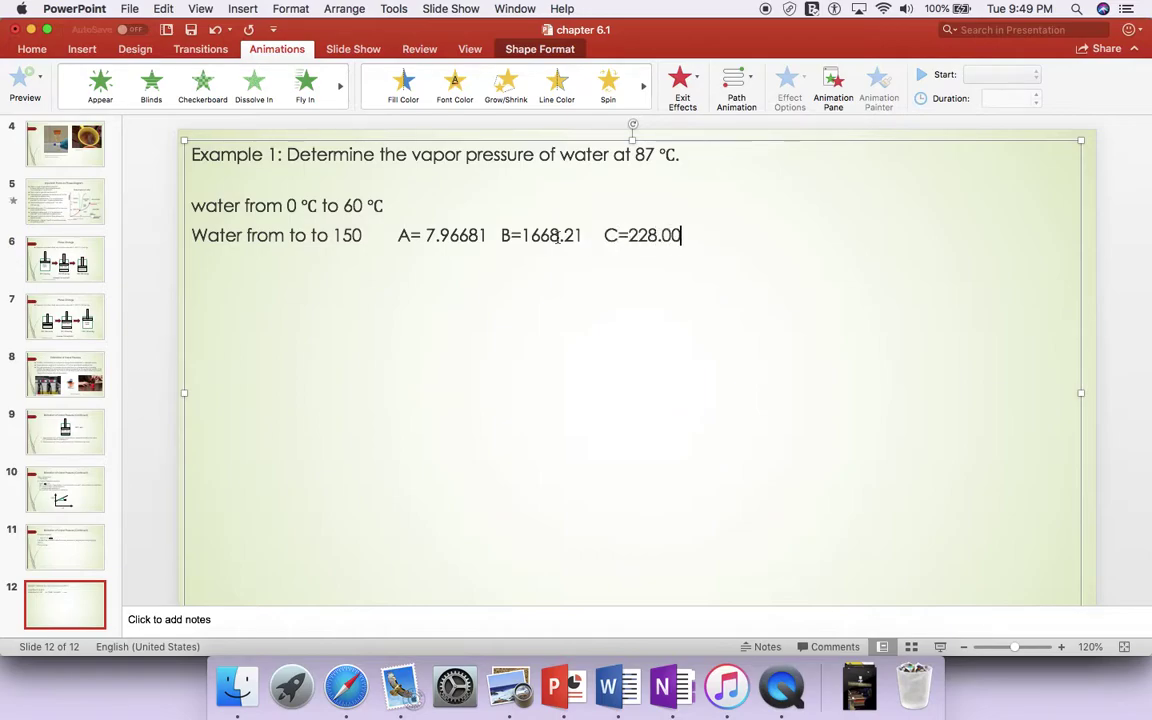
- Start a new line reading Log10P* with the 10 formatted as subscript
{"action": "key", "text": "Return"}
{"action": "type", "text": "Log"}
{"action": "key", "text": "BackSpace"}
{"action": "key", "text": "BackSpace"}
{"action": "key", "text": "BackSpace"}
{"action": "type", "text": "Log"}
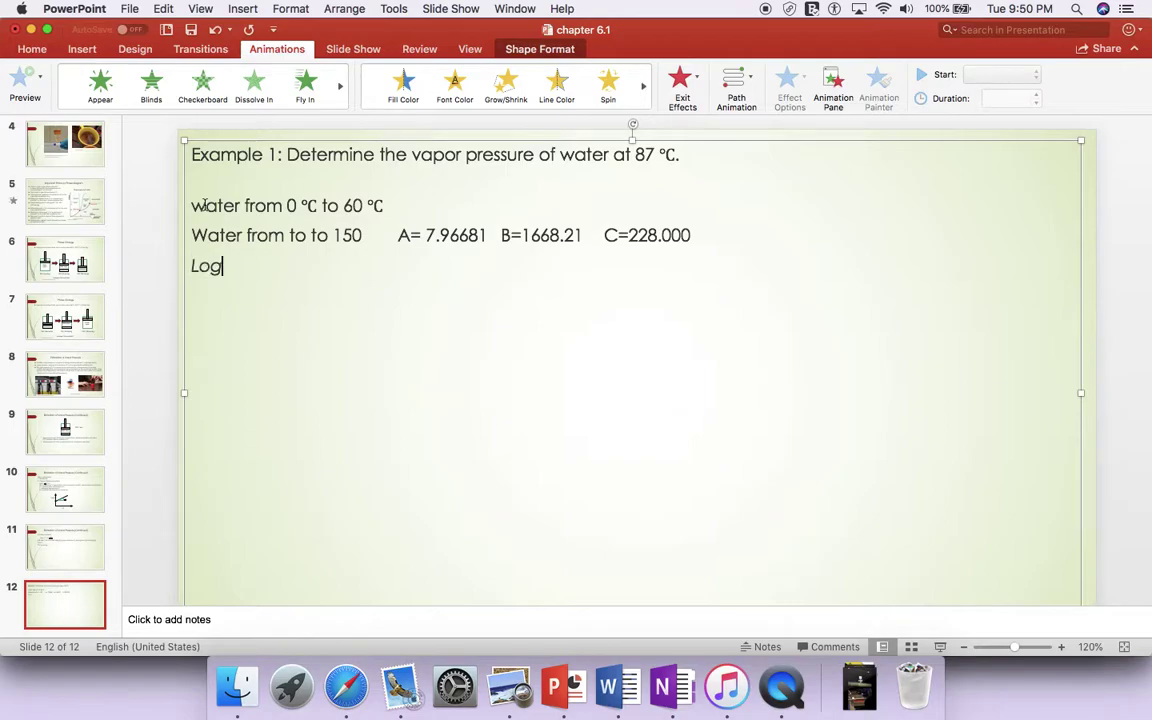
{"action": "type", "text": "10P*"}
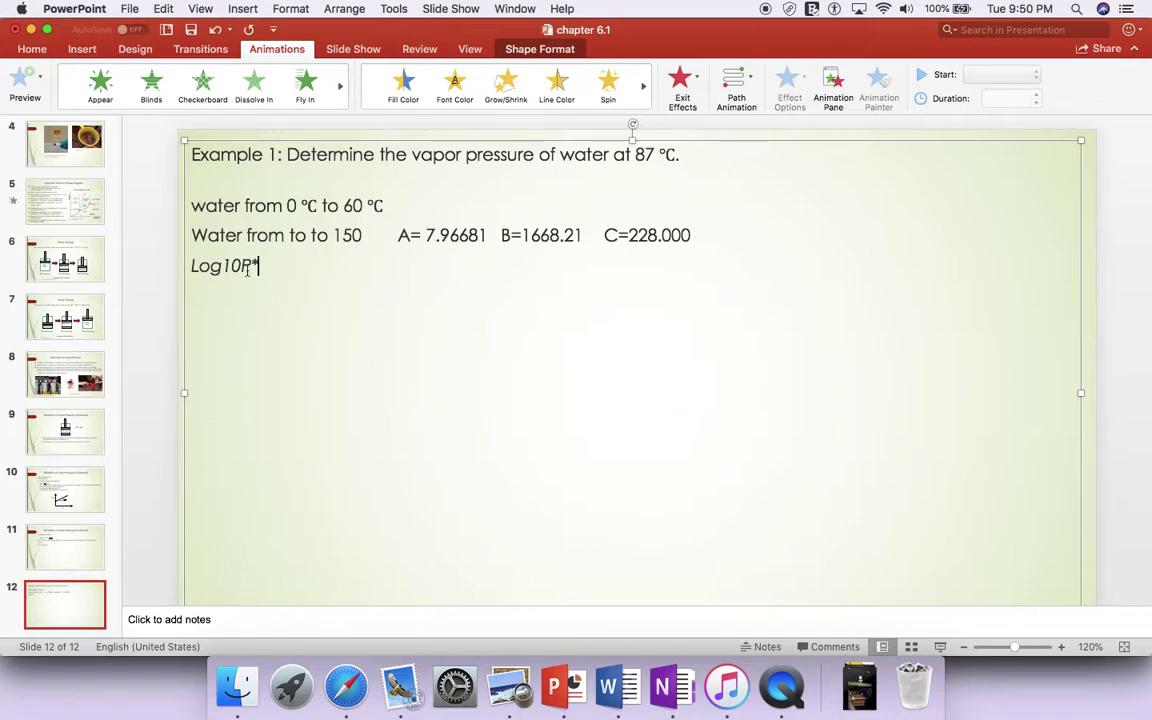
{"action": "mouse_move", "coordinate": [232, 267]}
{"action": "left_mouse_down"}
{"action": "mouse_move", "coordinate": [242, 270]}
{"action": "mouse_move", "coordinate": [223, 267]}
{"action": "left_mouse_up"}
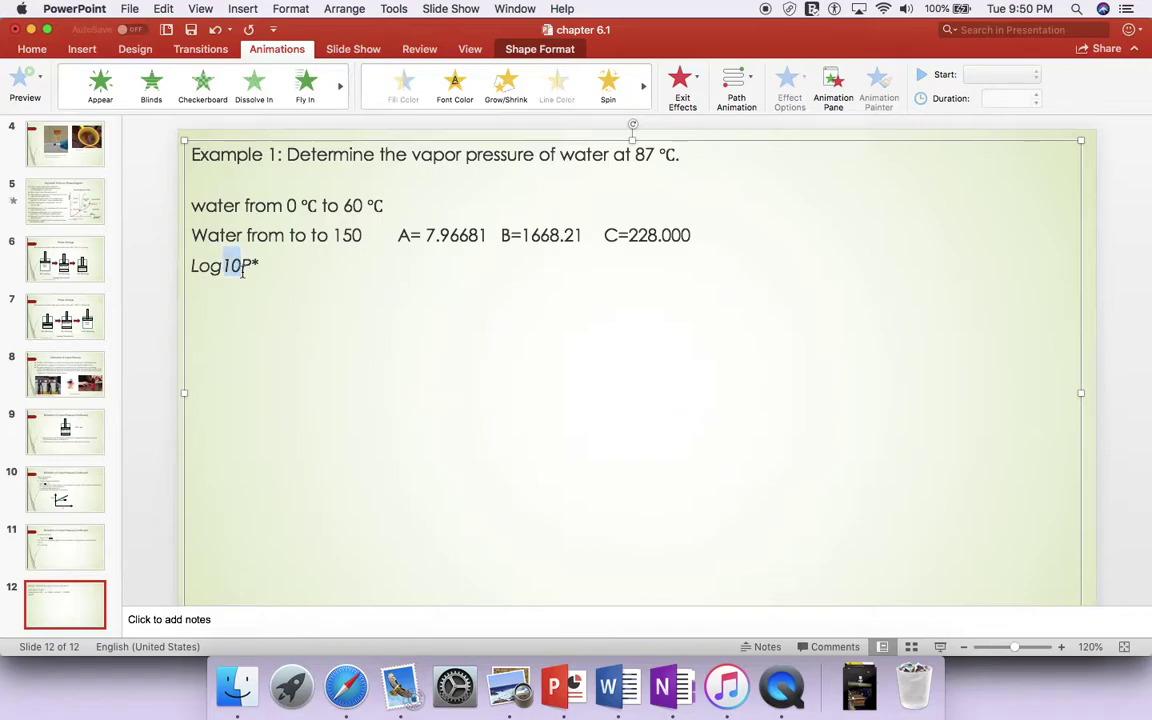
{"action": "left_click", "coordinate": [32, 50]}
{"action": "left_click", "coordinate": [364, 102]}
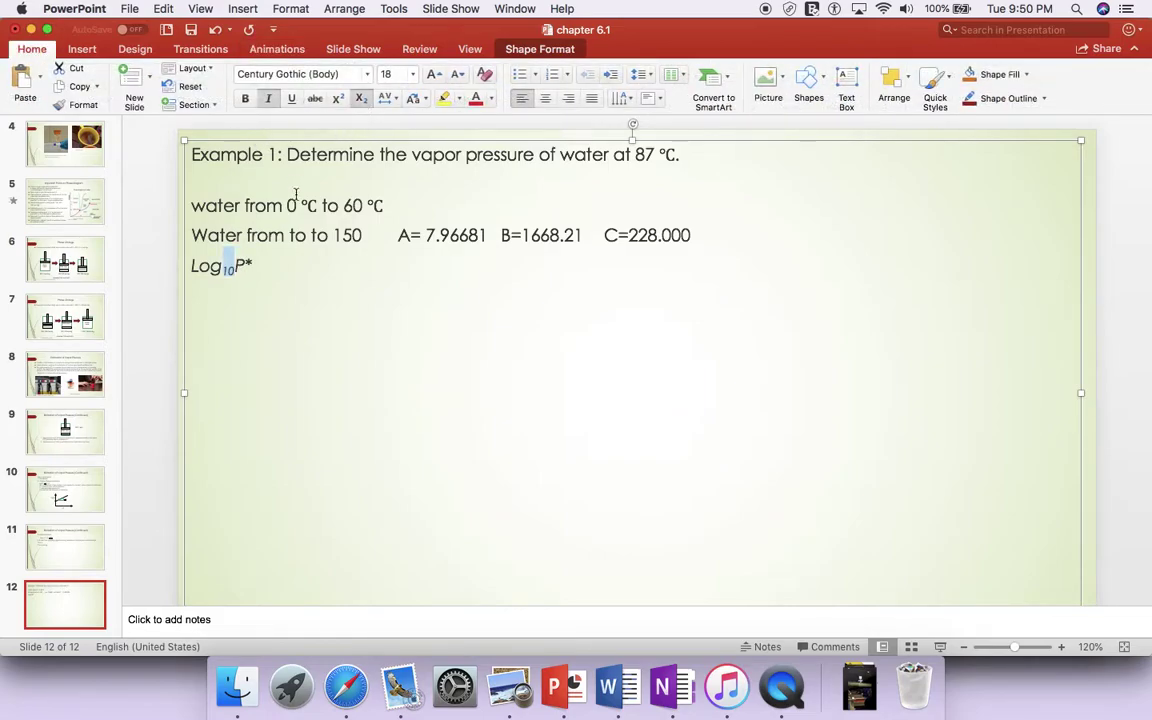
- Continue it as '(87 °C) =', copying 87 °C from the title line
{"action": "left_click", "coordinate": [280, 261]}
{"action": "type", "text": "("}
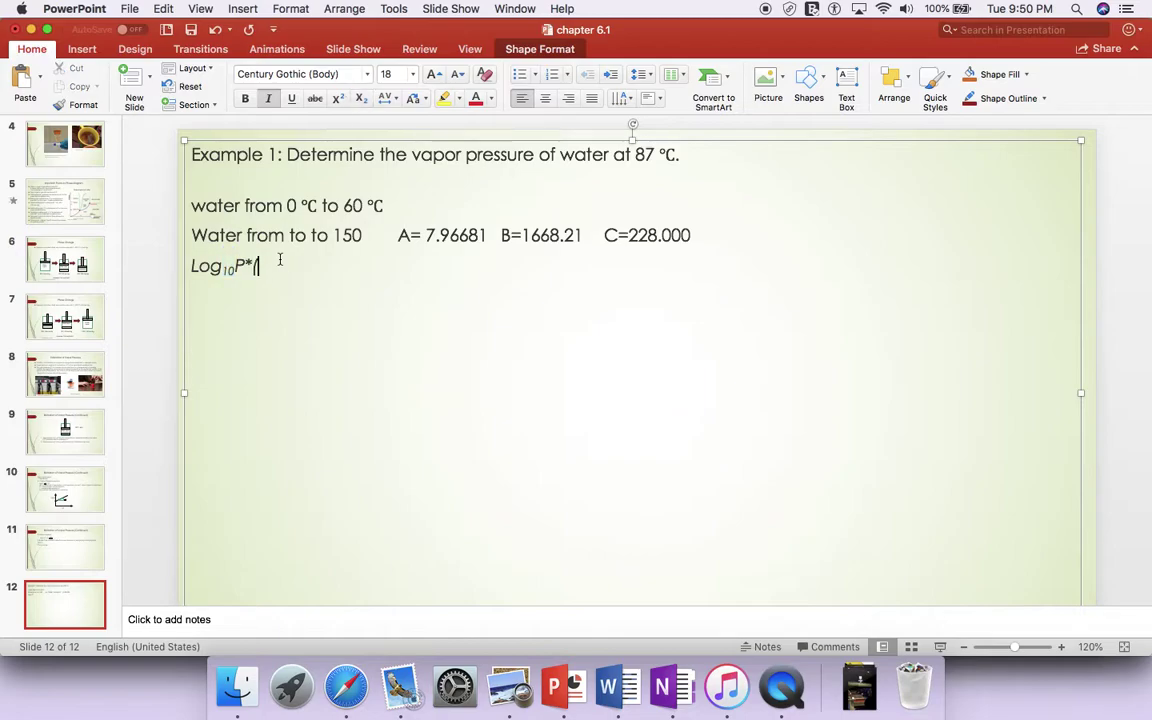
{"action": "left_click_drag", "start_coordinate": [634, 155], "coordinate": [676, 155]}
{"action": "key", "text": "super+c"}
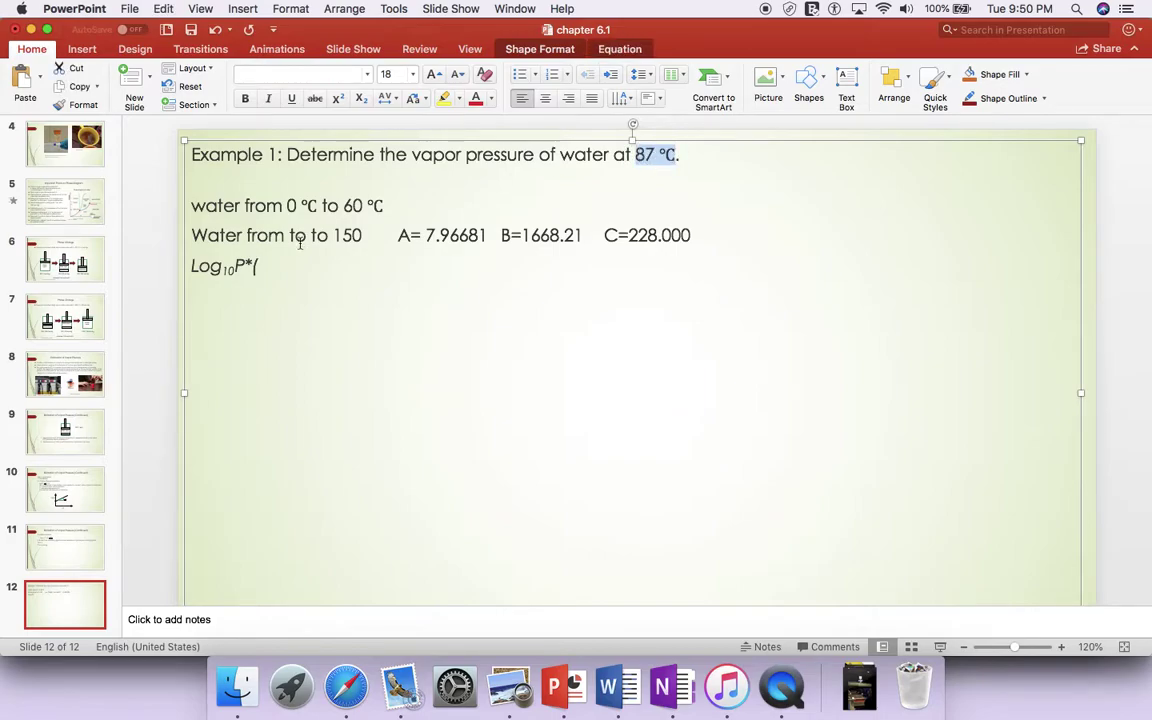
{"action": "left_click", "coordinate": [285, 263]}
{"action": "key", "text": "super+v"}
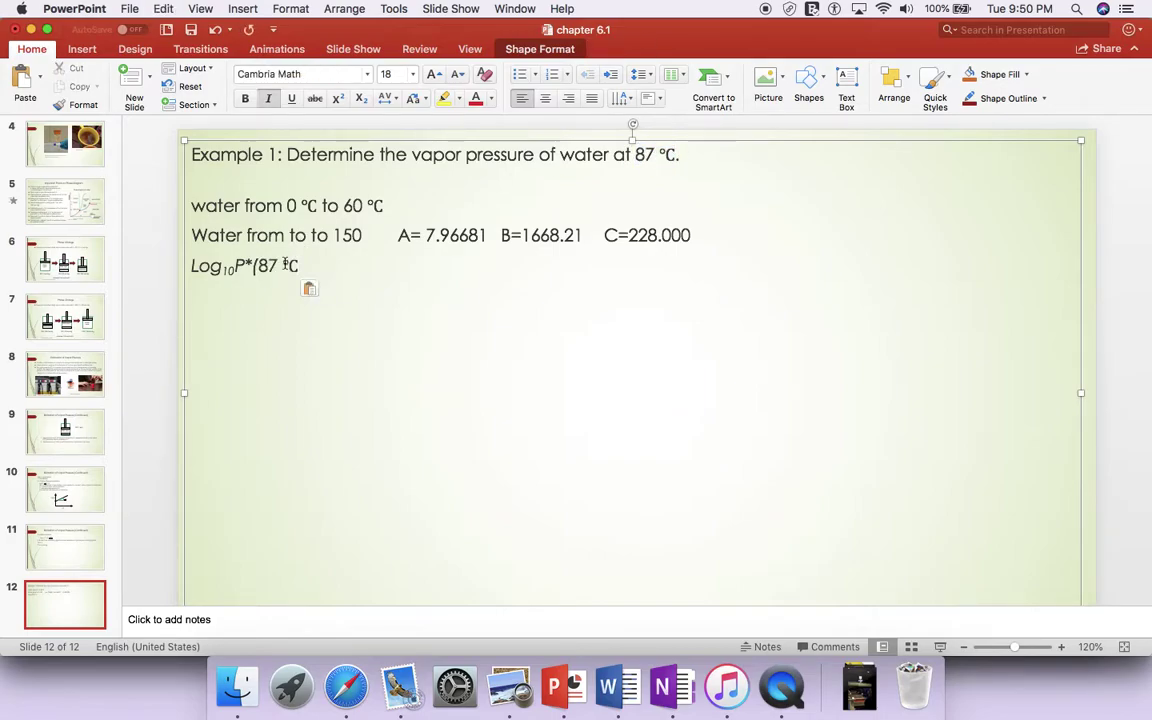
{"action": "type", "text": ")"}
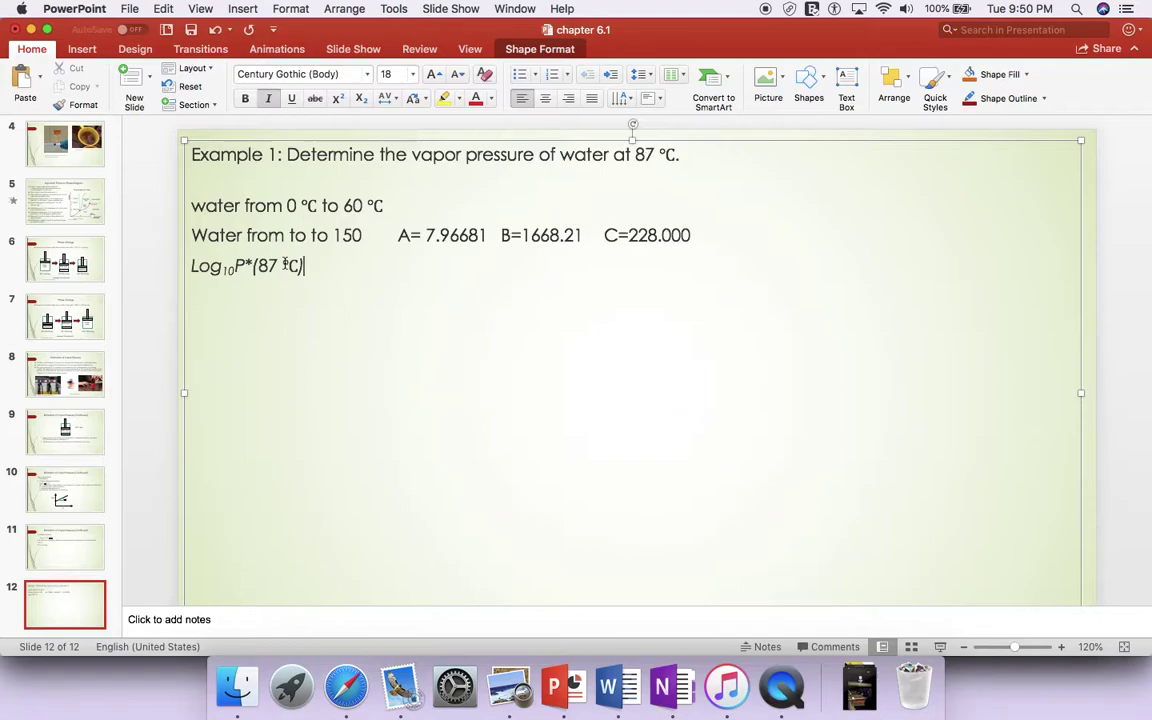
{"action": "type", "text": " ="}
- Extend the equation with 7.96681 - 1668.21/(87 °C+228) and add '= 2.67' below
{"action": "type", "text": "7.9668"}
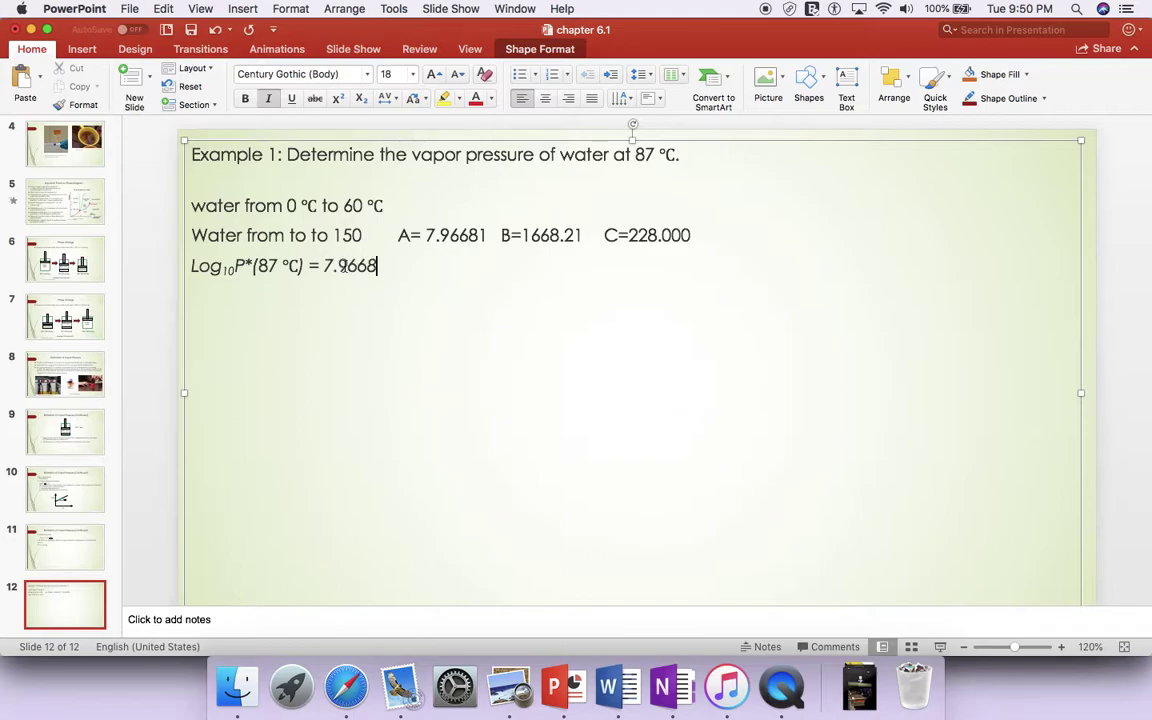
{"action": "type", "text": "1 - 1"}
{"action": "type", "text": "668."}
{"action": "type", "text": "21/("}
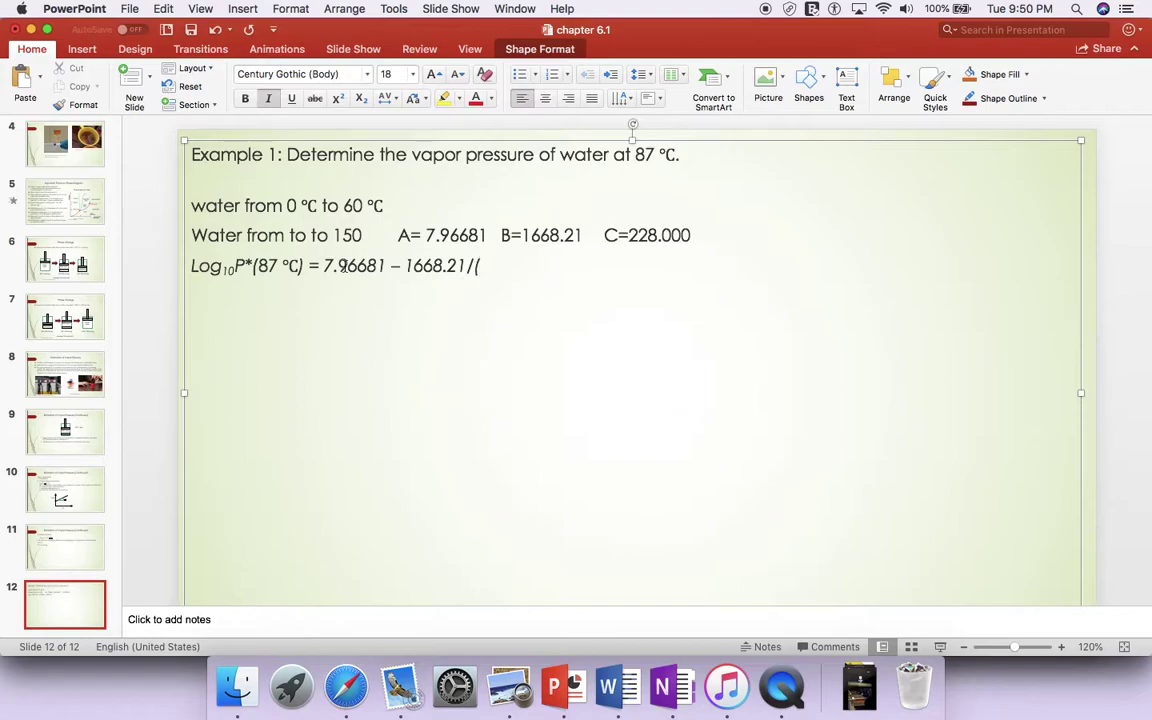
{"action": "key", "text": "super+v"}
{"action": "type", "text": "+"}
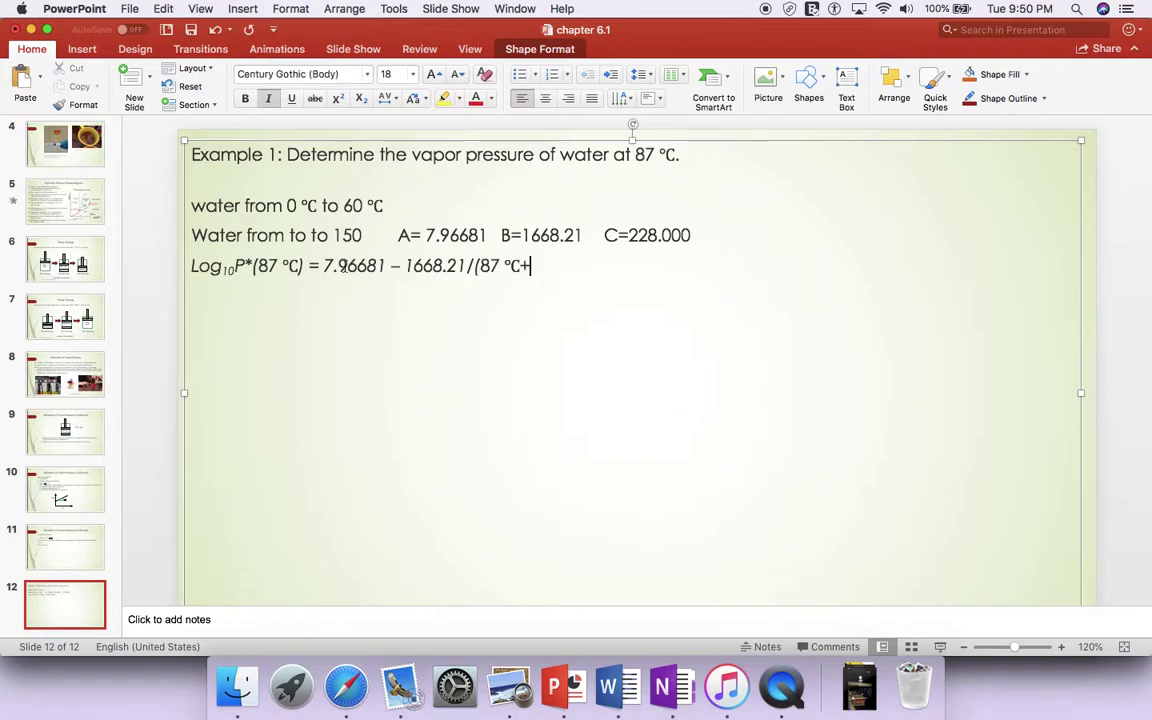
{"action": "type", "text": "228"}
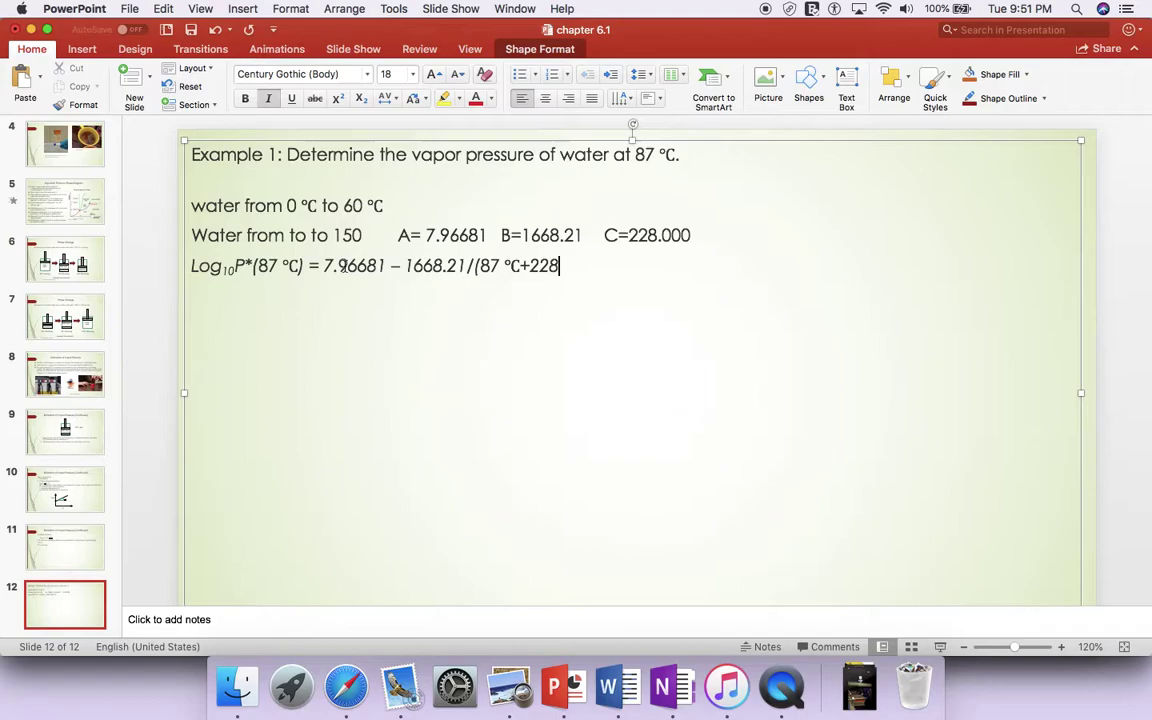
{"action": "type", "text": ")"}
{"action": "type", "text": "="}
{"action": "type", "text": " 2.67"}
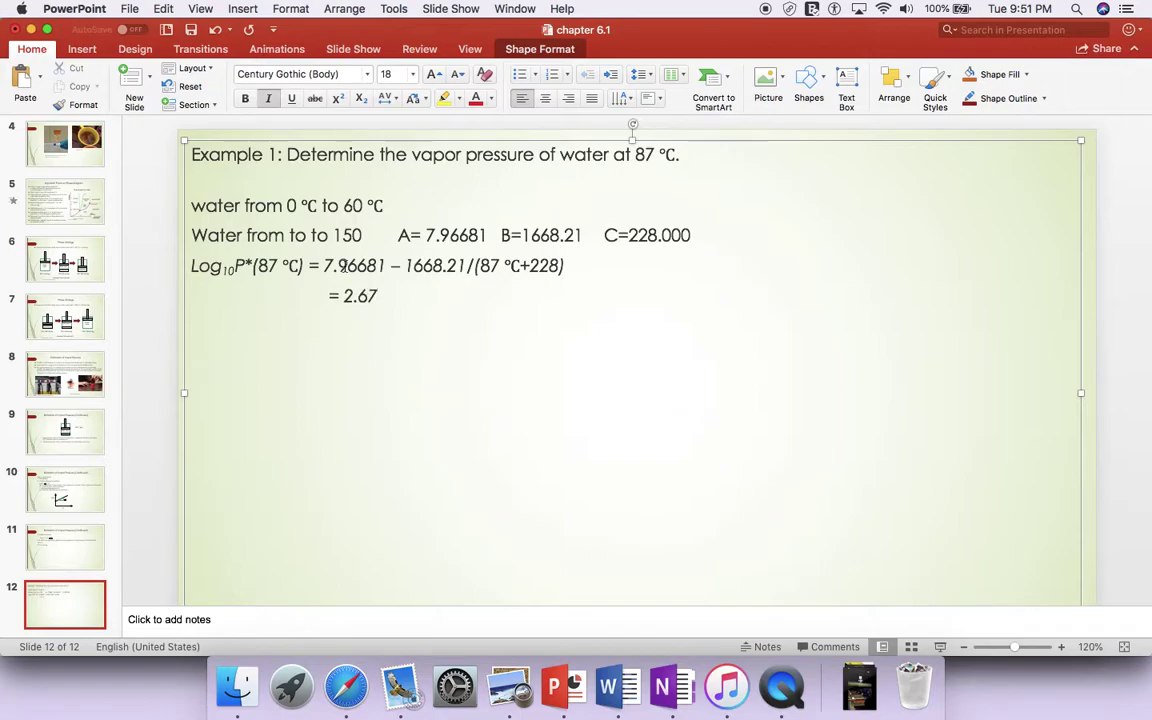
- Add the line P* = 10^2.67 = 468.71 mm Hg, with the copied 2.67 superscripted
{"action": "key", "text": "Return"}
{"action": "type", "text": "P* = 10"}
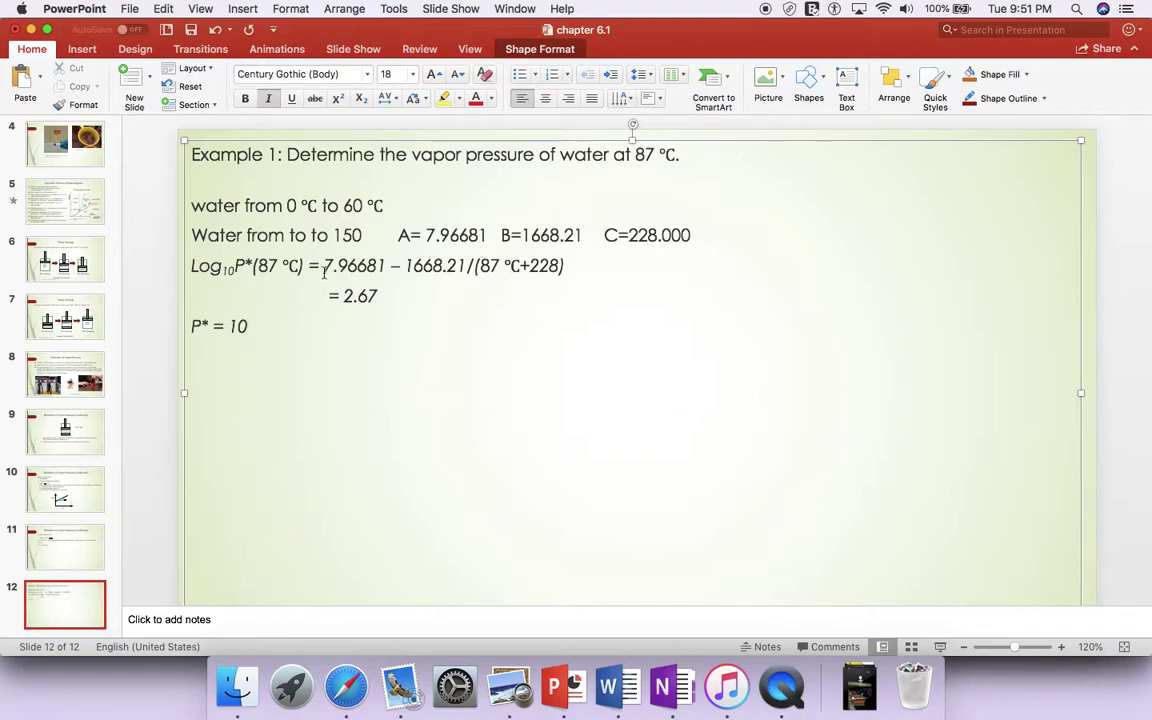
{"action": "left_click_drag", "start_coordinate": [348, 297], "coordinate": [379, 297]}
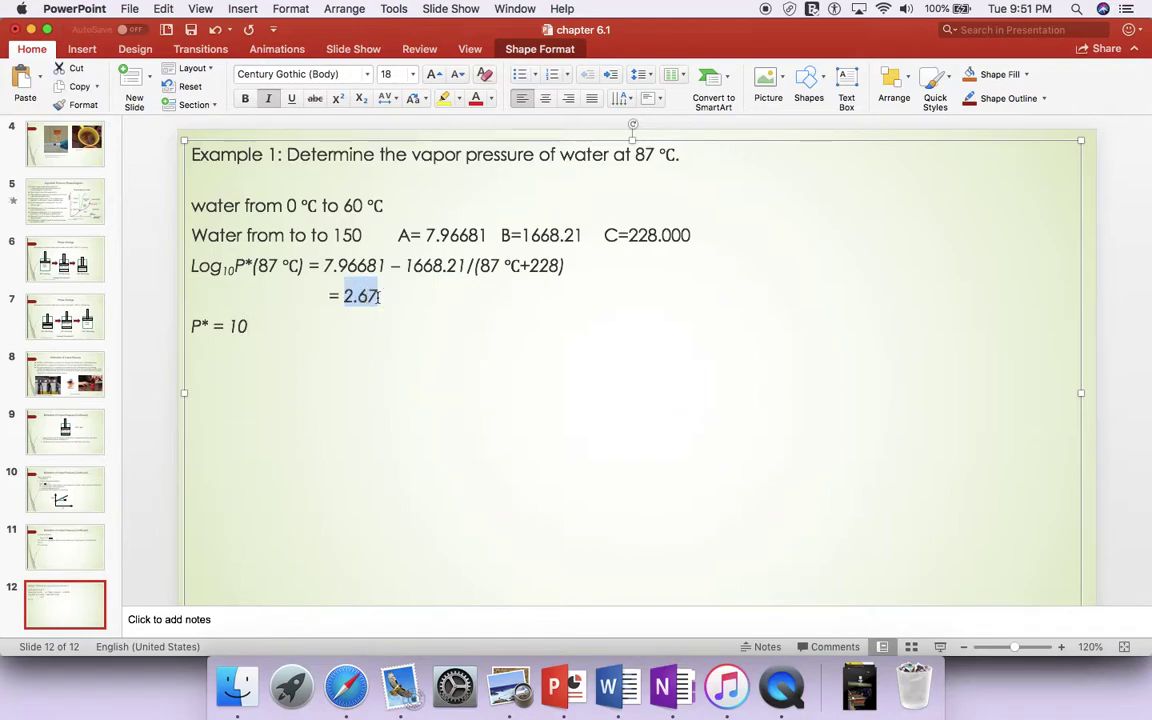
{"action": "left_click", "coordinate": [250, 326]}
{"action": "key", "text": "super+v"}
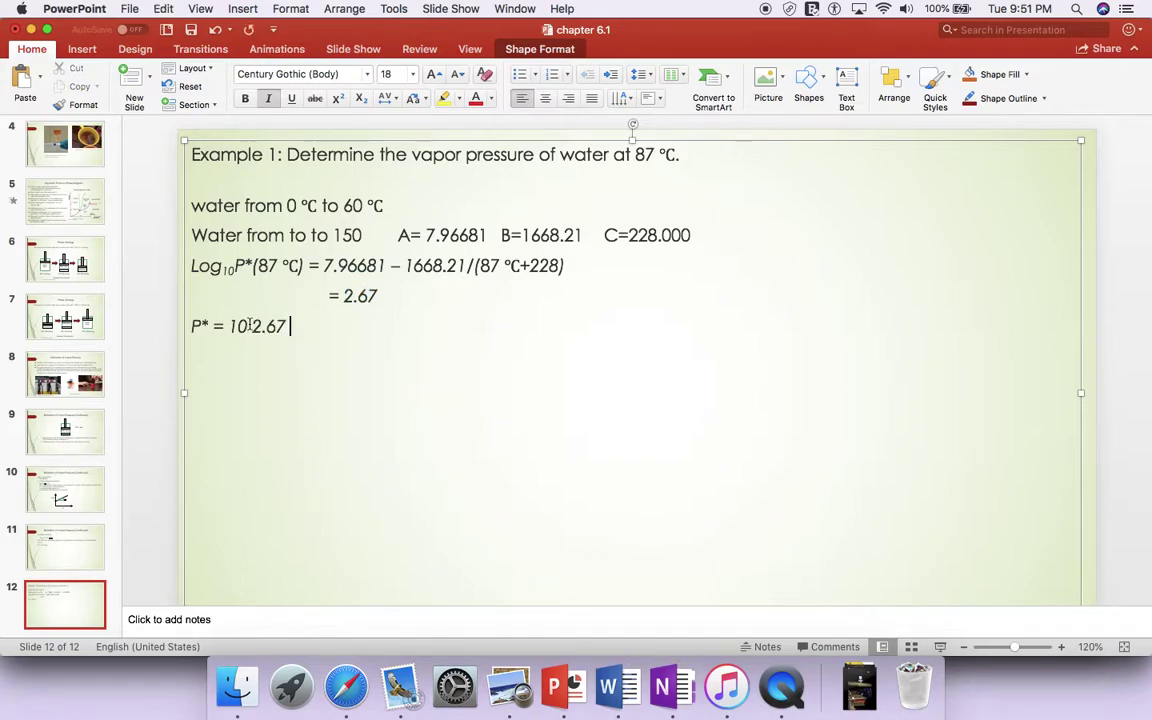
{"action": "key", "text": "shift+Left"}
{"action": "key", "text": "shift+Left"}
{"action": "key", "text": "shift+Left"}
{"action": "key", "text": "shift+Left"}
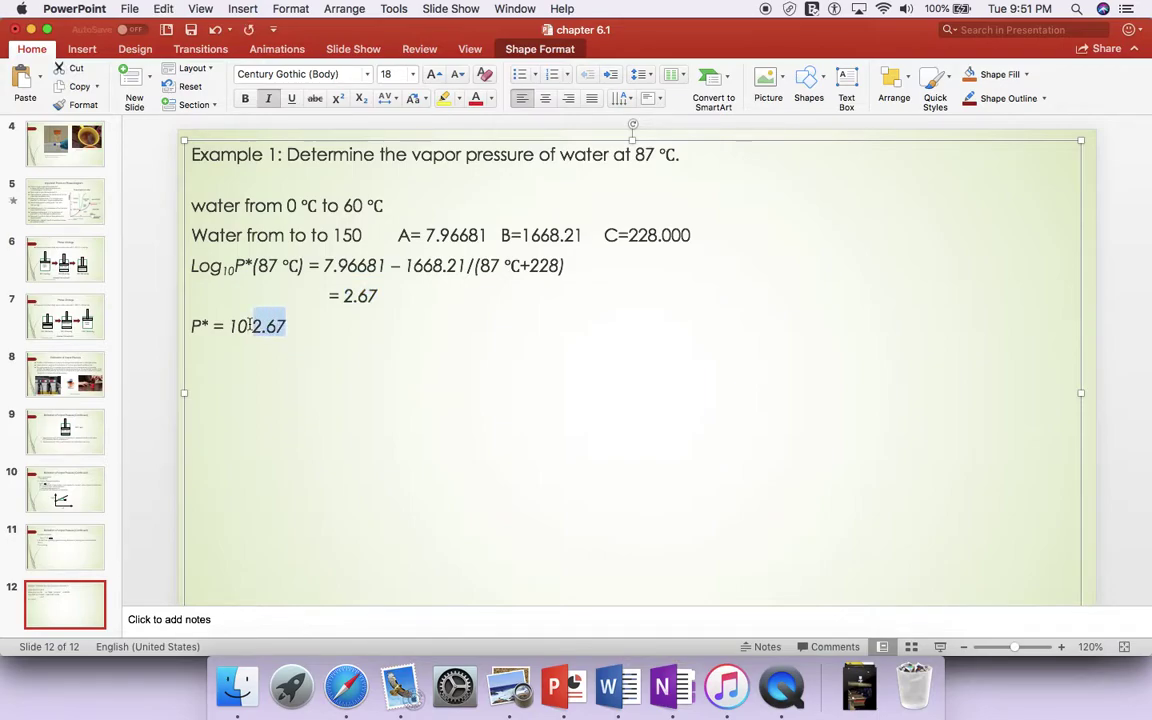
{"action": "left_click", "coordinate": [338, 98]}
{"action": "left_click", "coordinate": [329, 322]}
{"action": "type", "text": "="}
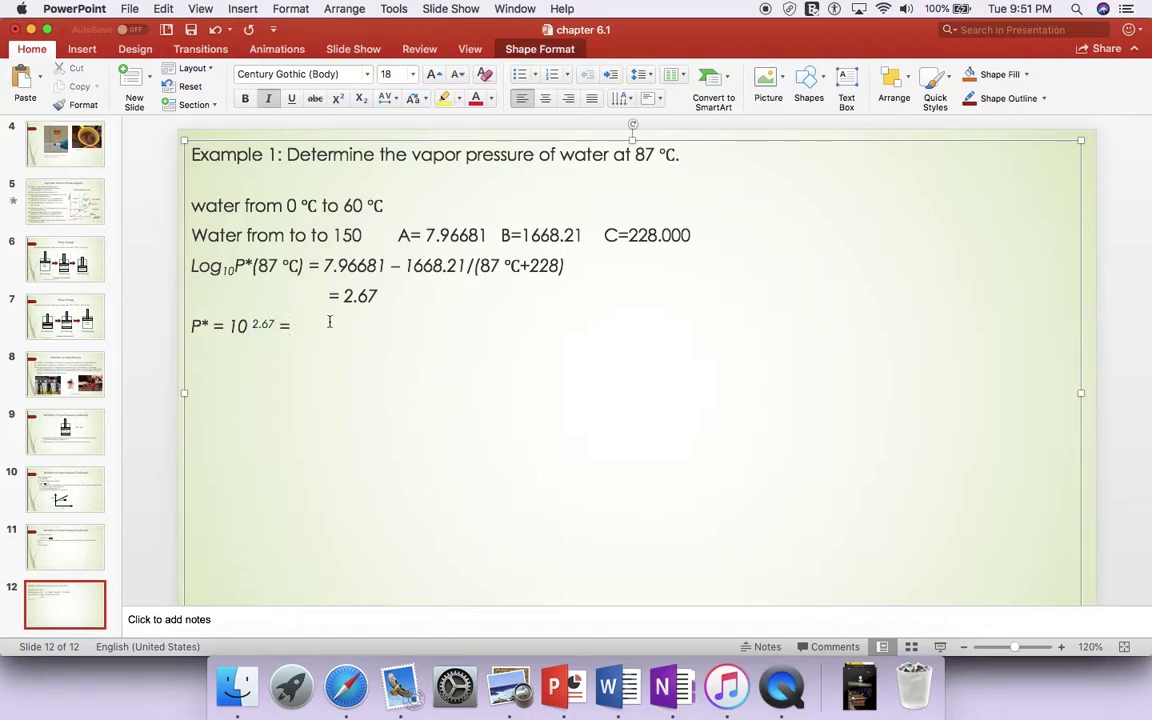
{"action": "type", "text": " 468.71 mm Hg"}
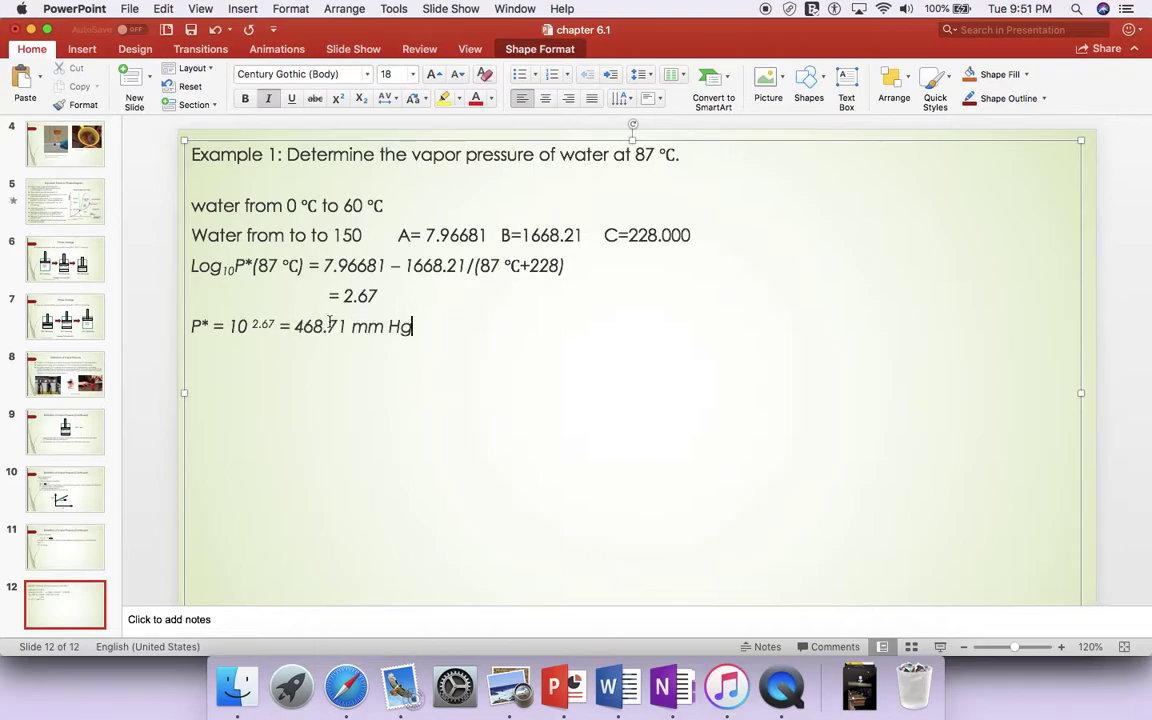